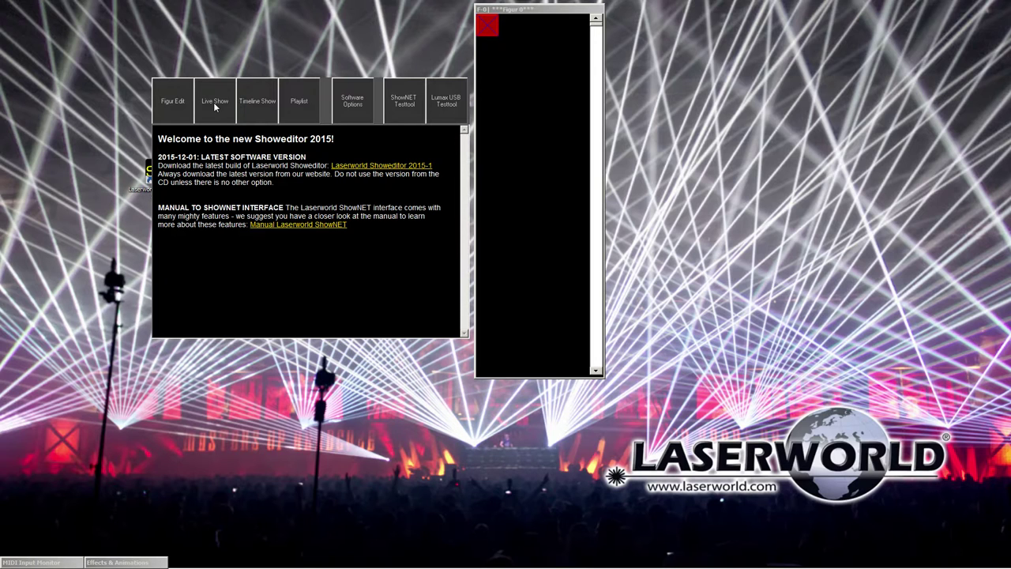
# Open the Live Window with the Default Live Show from the welcome panel's Live Show button
pyautogui.click(214, 105)
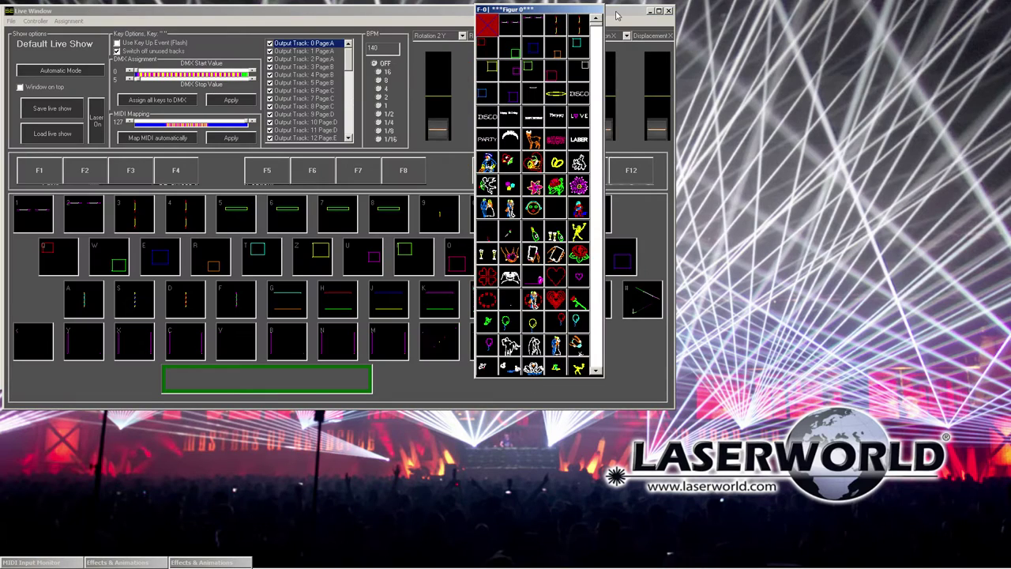
# Move the Figur palette to the right edge and lengthen it downward to list more figures
pyautogui.moveTo(534, 11); pyautogui.dragTo(911, 17)
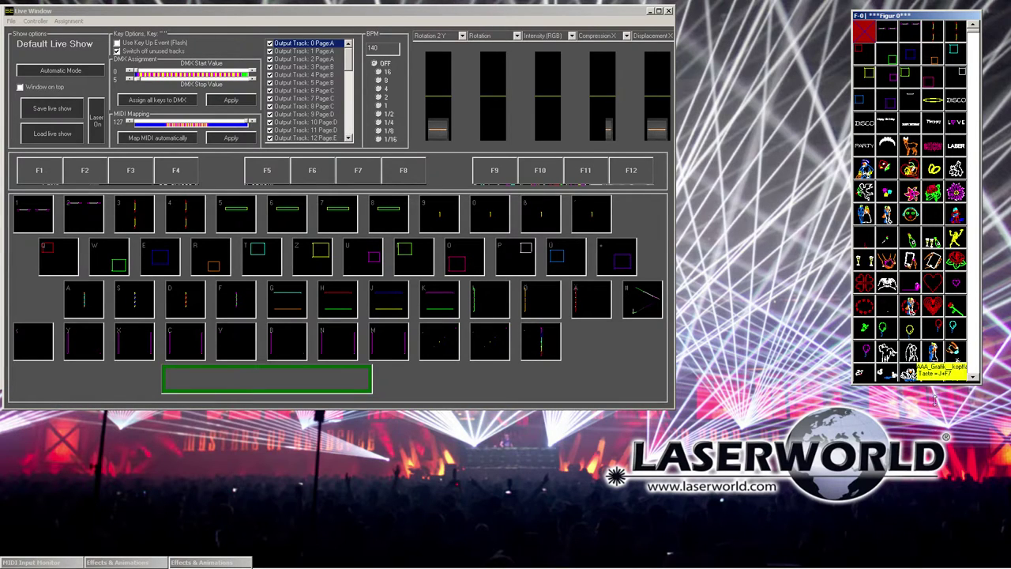
pyautogui.moveTo(937, 536); pyautogui.dragTo(940, 550)
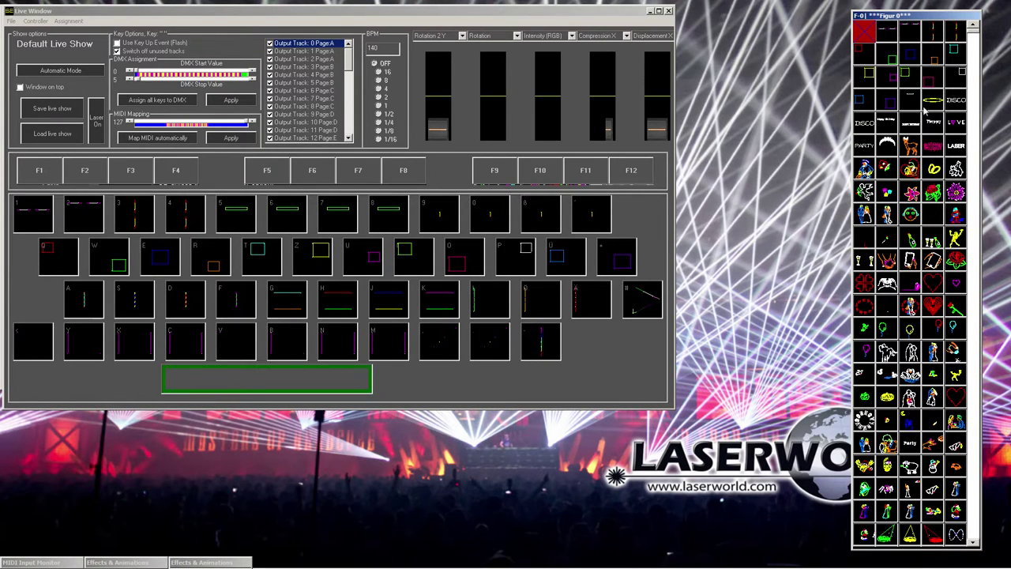
pyautogui.moveTo(974, 33)
pyautogui.mouseDown()
pyautogui.moveTo(978, 206)
pyautogui.moveTo(976, 28)
pyautogui.mouseUp()
# Maximize the Live Window and close the Figur palette so every key and page shows
pyautogui.click(659, 10)
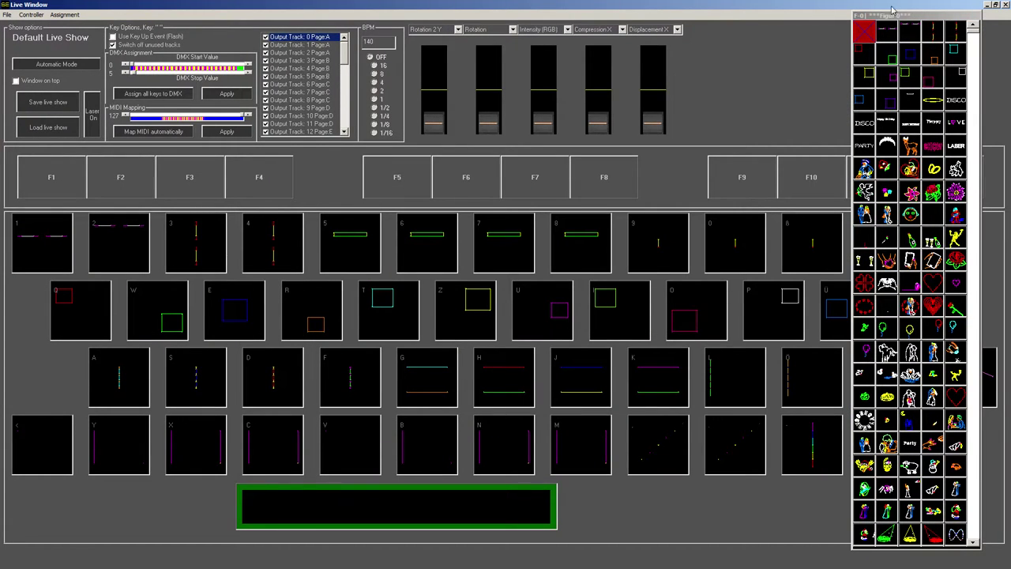
pyautogui.click(875, 16)
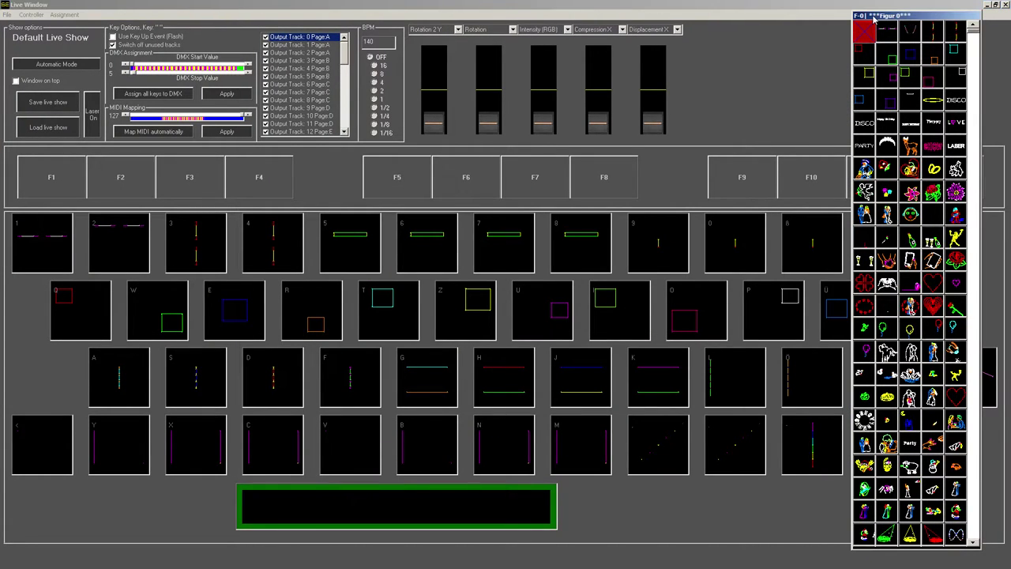
pyautogui.press('Escape')
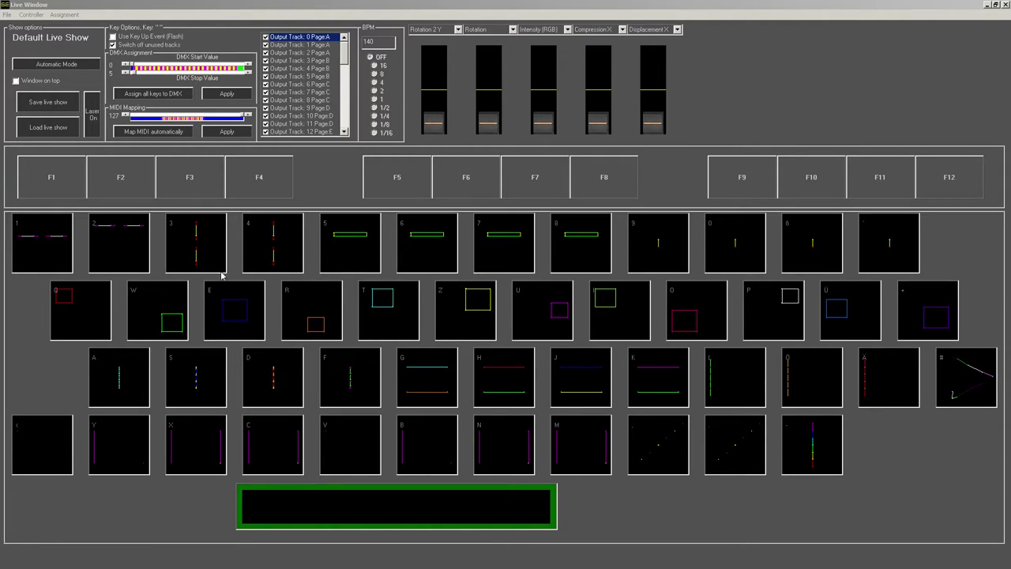
# Trigger pattern keys 1 to 4 back and forth, then switch to the F1 pattern page
pyautogui.press('1')
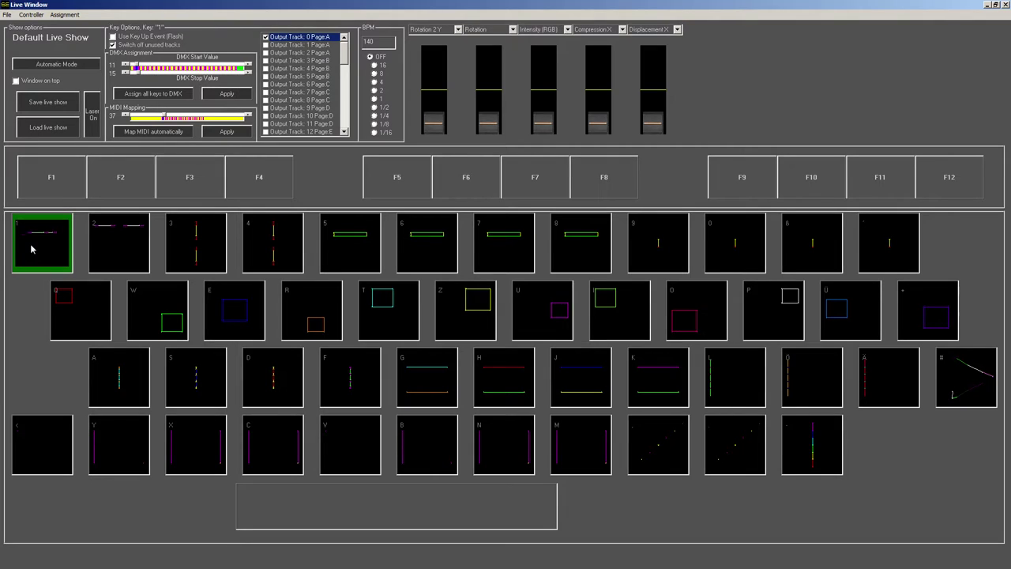
pyautogui.press('2')
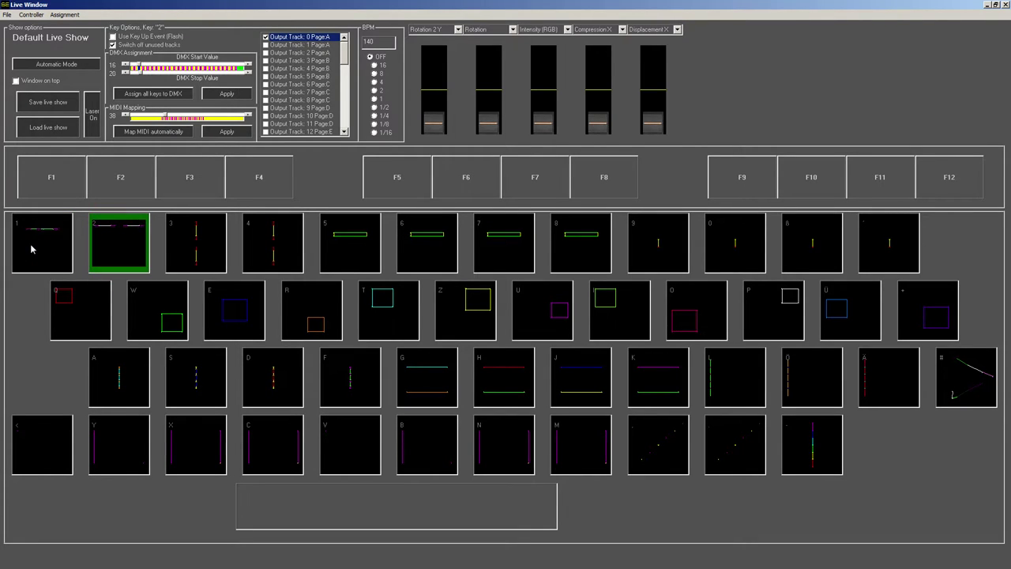
pyautogui.press('3')
pyautogui.press('4')
pyautogui.press('3')
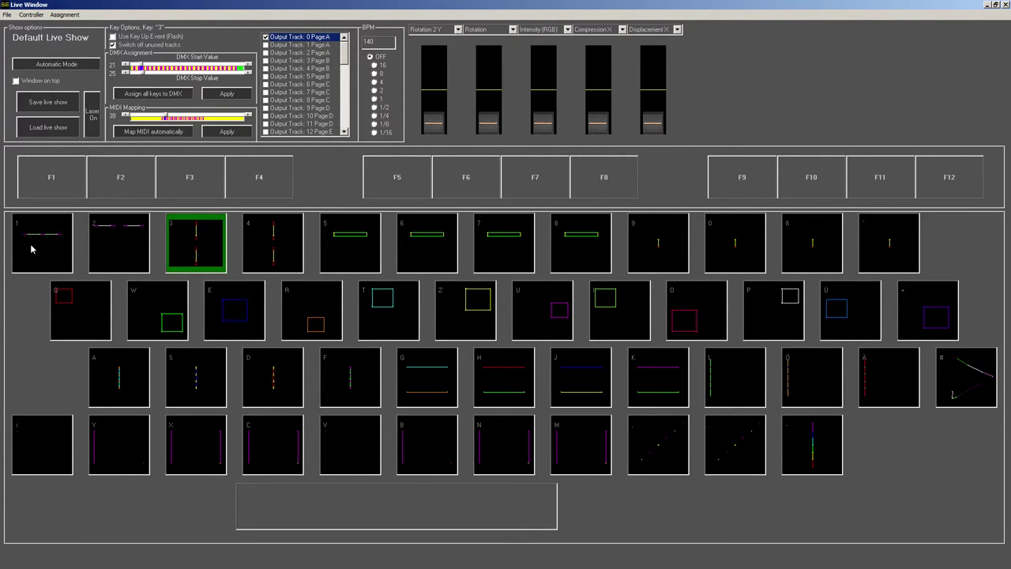
pyautogui.press('4')
pyautogui.press('3')
pyautogui.press('4')
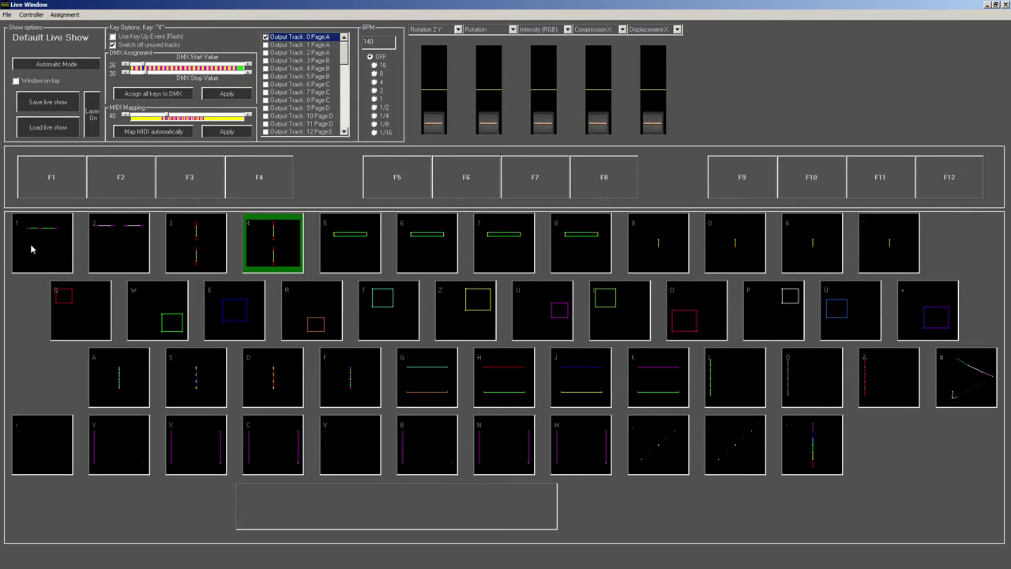
pyautogui.press('2')
pyautogui.press('3')
pyautogui.press('4')
pyautogui.click(62, 186)
pyautogui.press('F2')
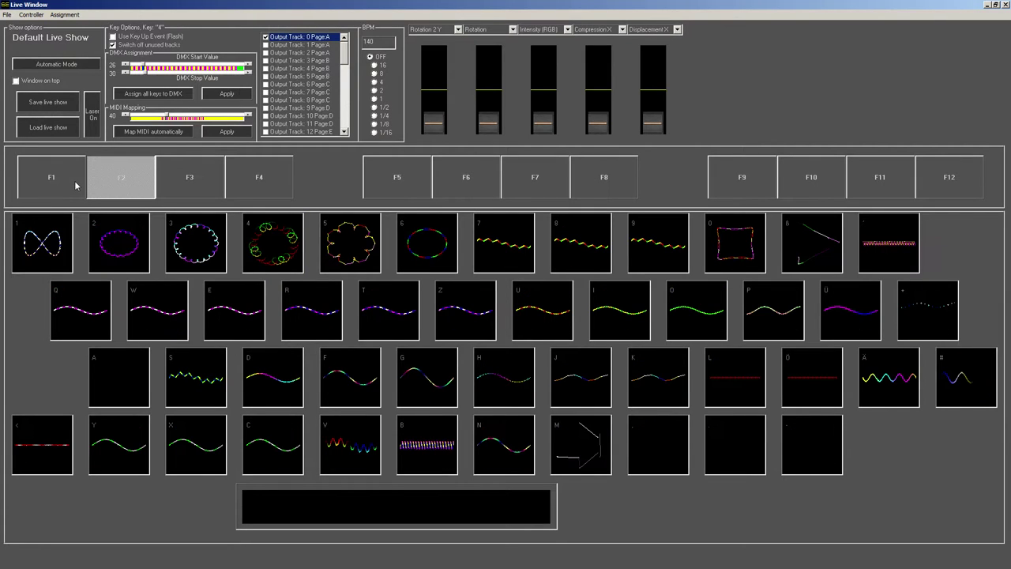
pyautogui.press('F3')
pyautogui.press('F4')
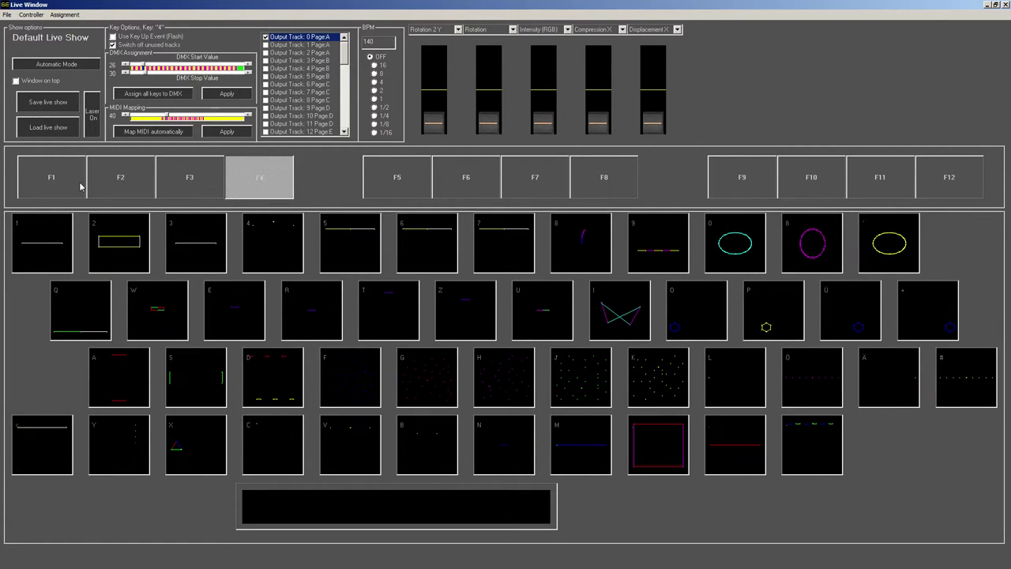
pyautogui.press('F5')
pyautogui.press('F6')
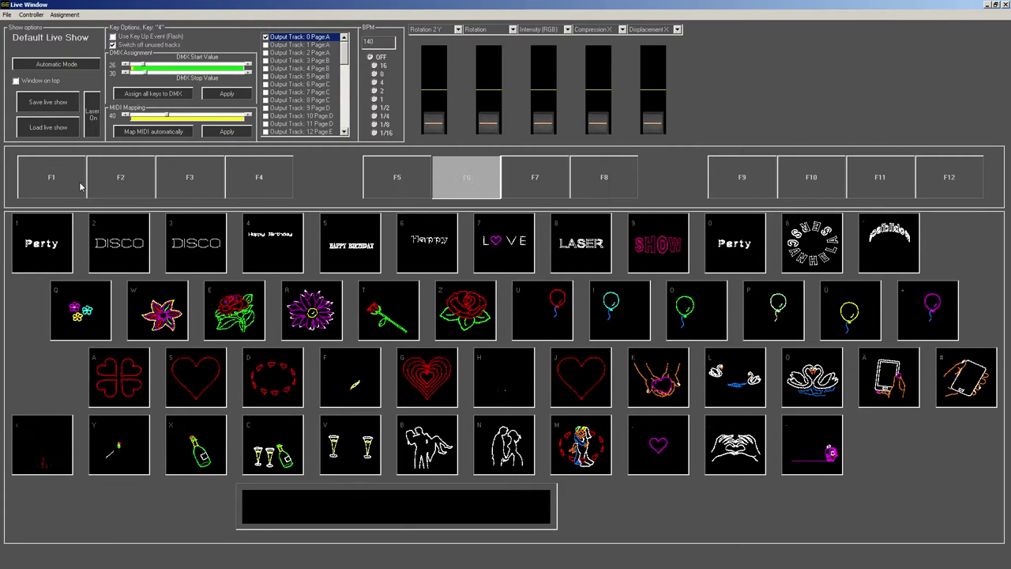
pyautogui.press('F7')
pyautogui.press('F8')
pyautogui.press('F9')
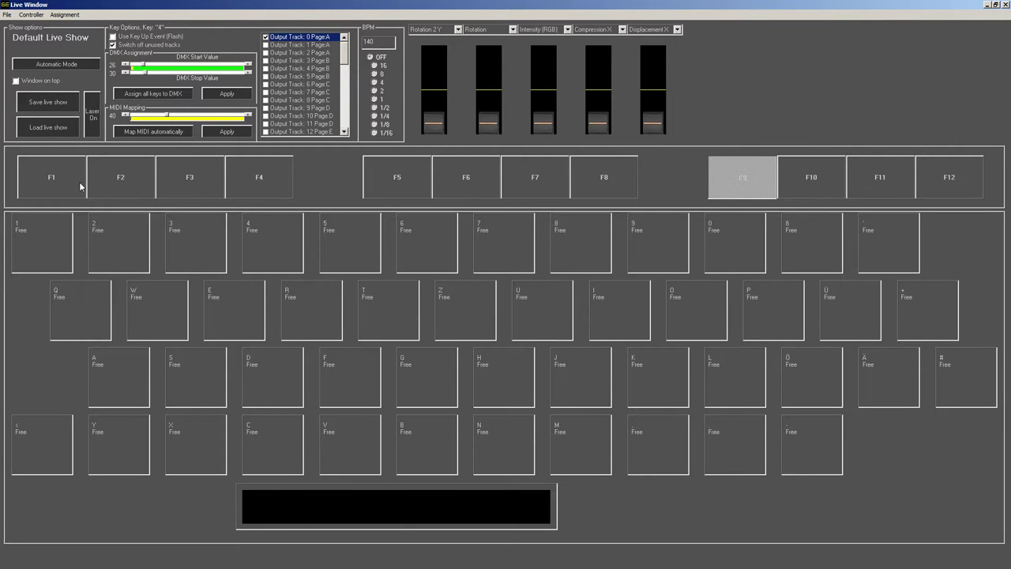
pyautogui.press('F8')
pyautogui.press('F7')
pyautogui.press('F6')
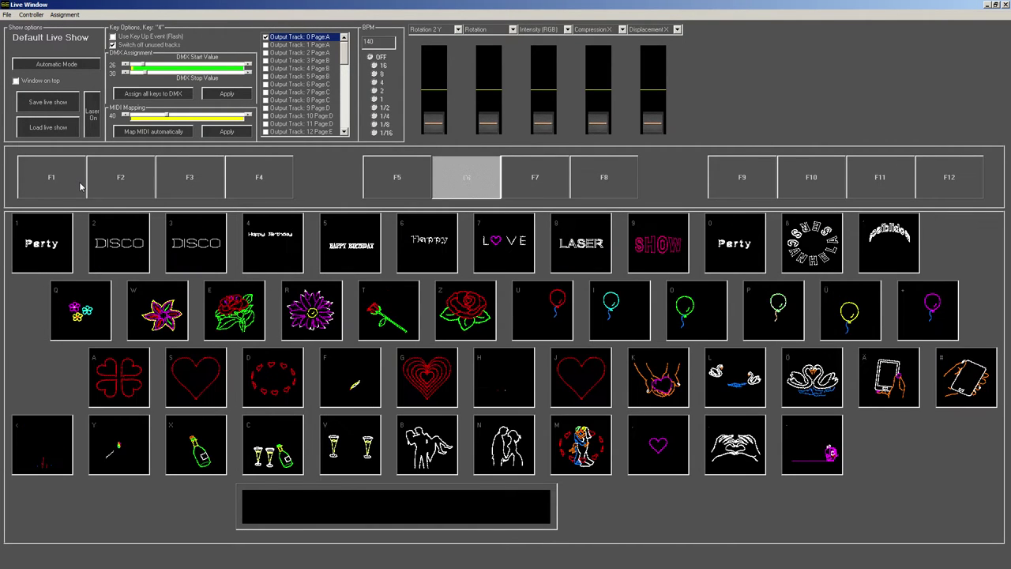
pyautogui.press('F5')
pyautogui.press('F4')
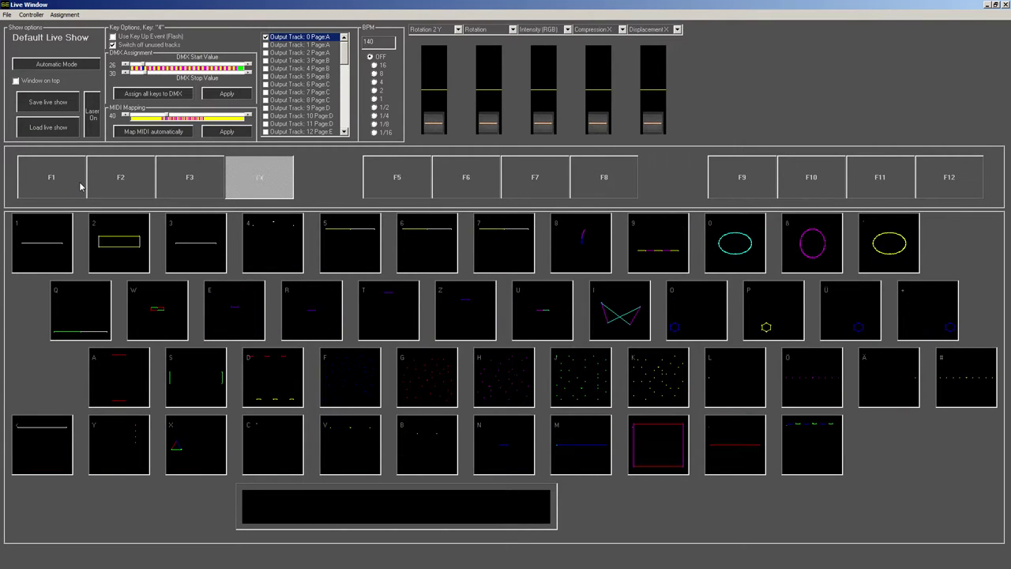
pyautogui.press('F3')
pyautogui.press('F2')
pyautogui.press('F1')
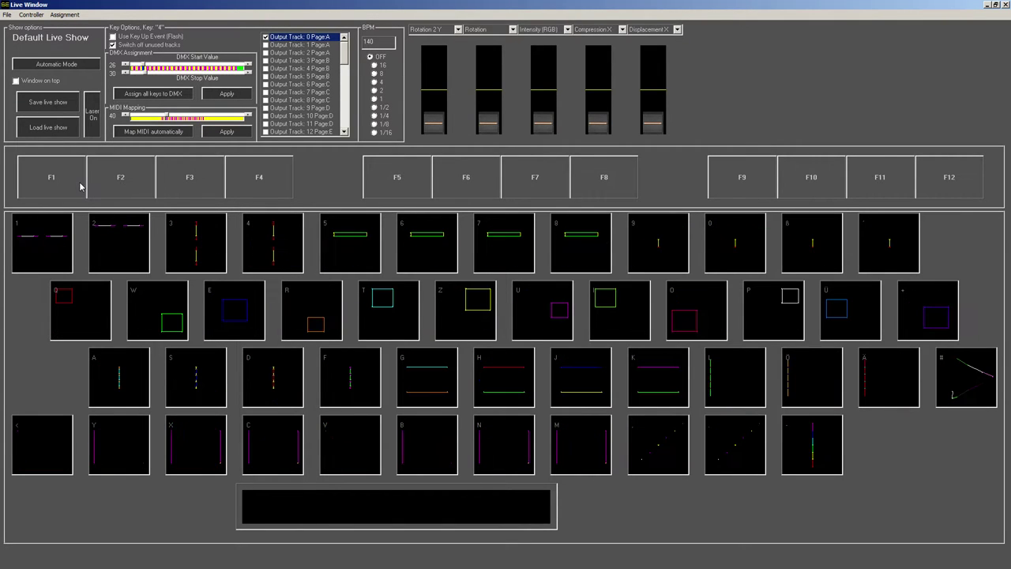
pyautogui.click(79, 187)
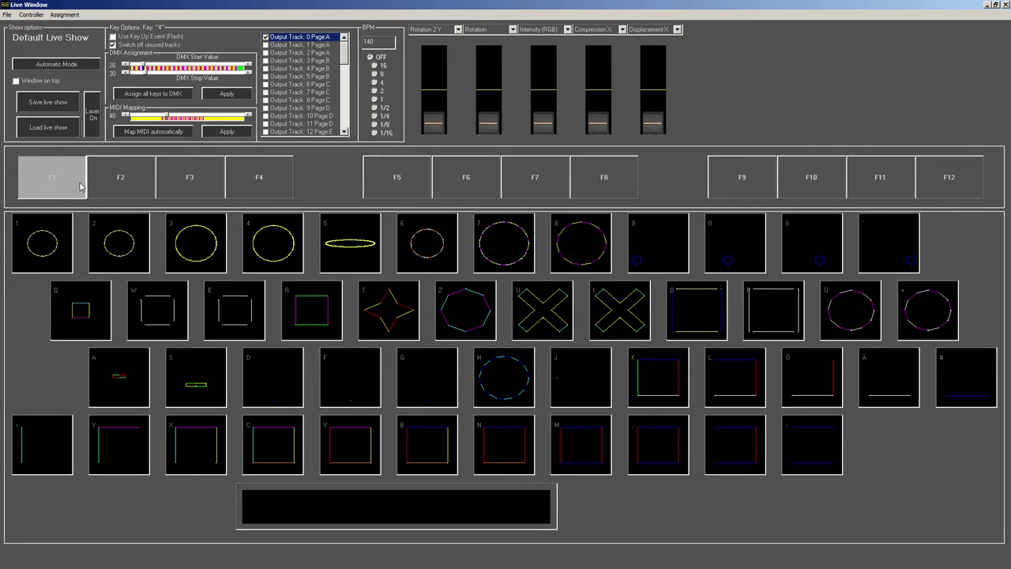
pyautogui.click(62, 189)
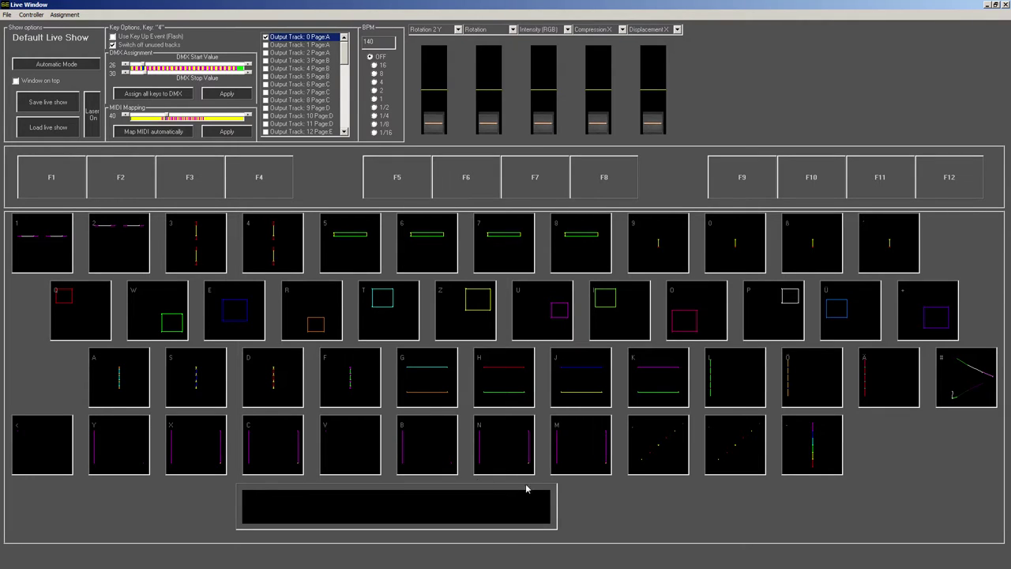
# Trigger the space-bar key to show its DMX 0–5, MIDI 127 and all-track settings
pyautogui.press('space')
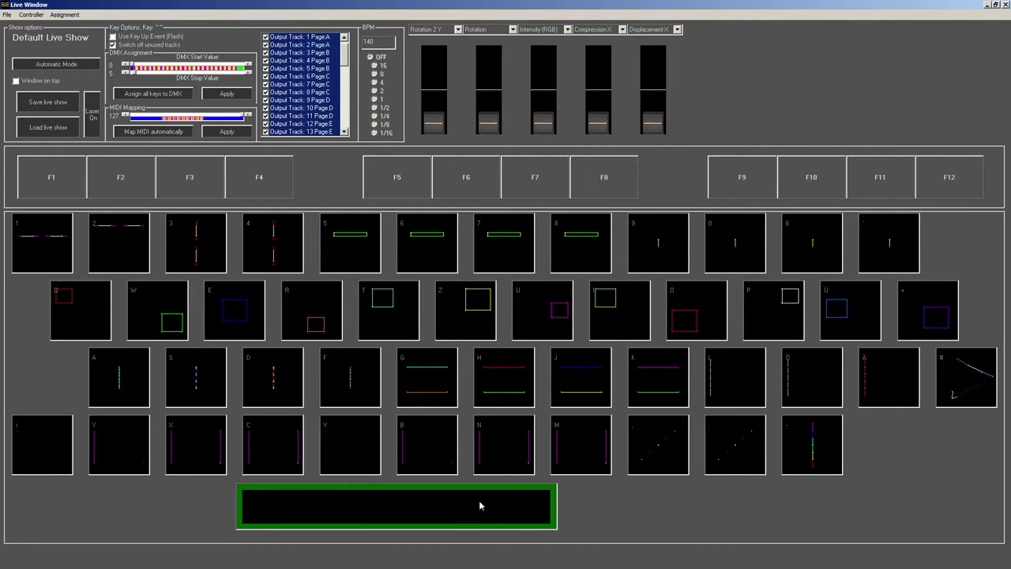
# Select pattern key 1, briefly stepping through keys 2 and 3, to view its options
pyautogui.click(31, 251)
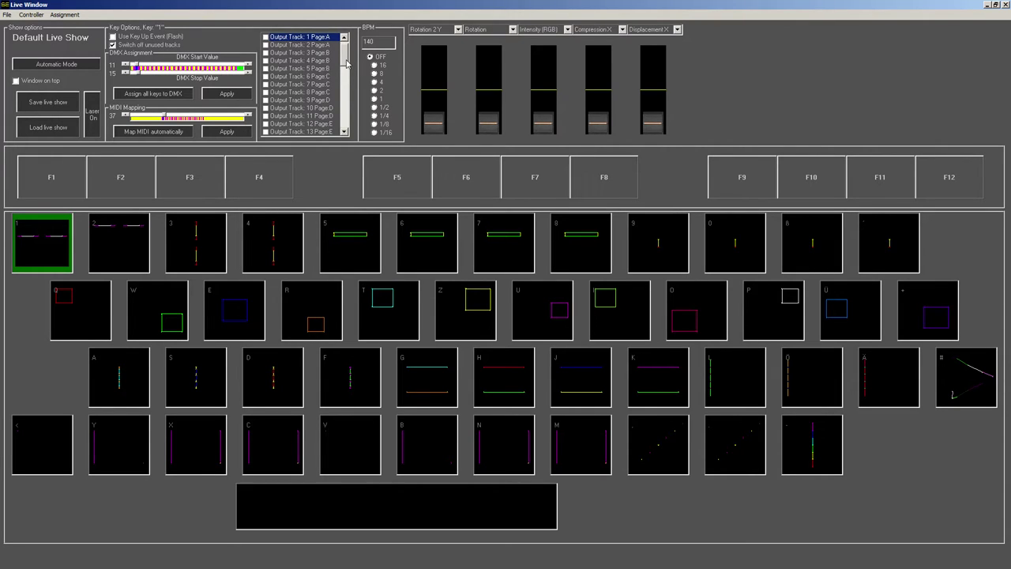
pyautogui.scroll(1, 346, 63)
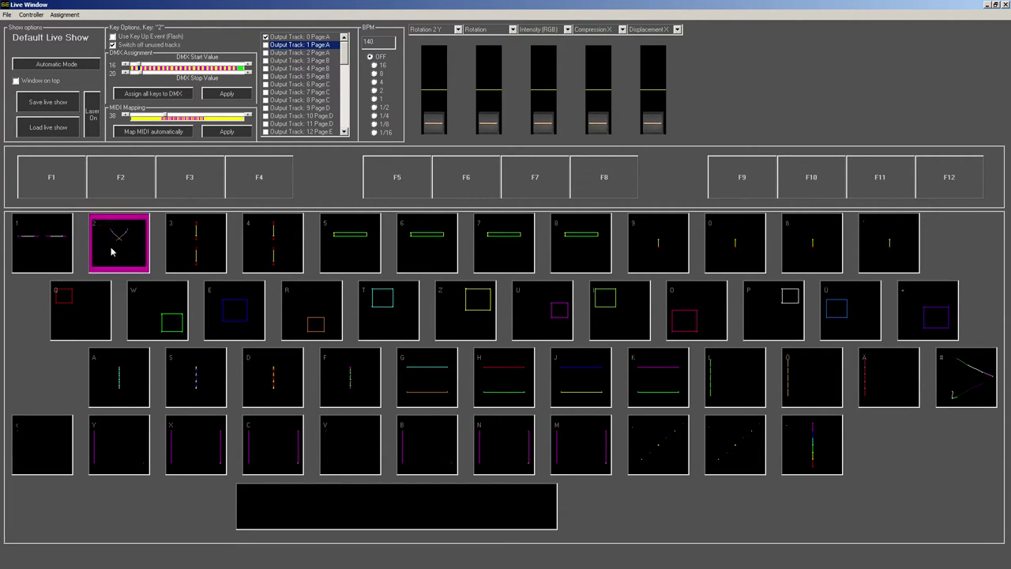
pyautogui.press('2')
pyautogui.press('3')
pyautogui.click(106, 246)
pyautogui.click(68, 227)
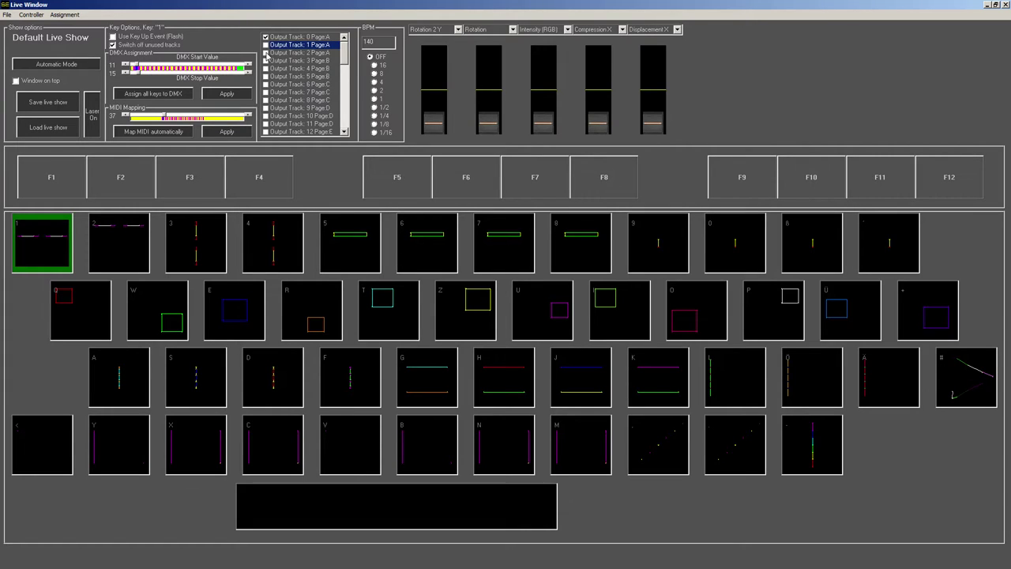
# Tick output tracks 1 to 11 for key 1 so tracks 0–11 are all enabled
pyautogui.click(268, 62)
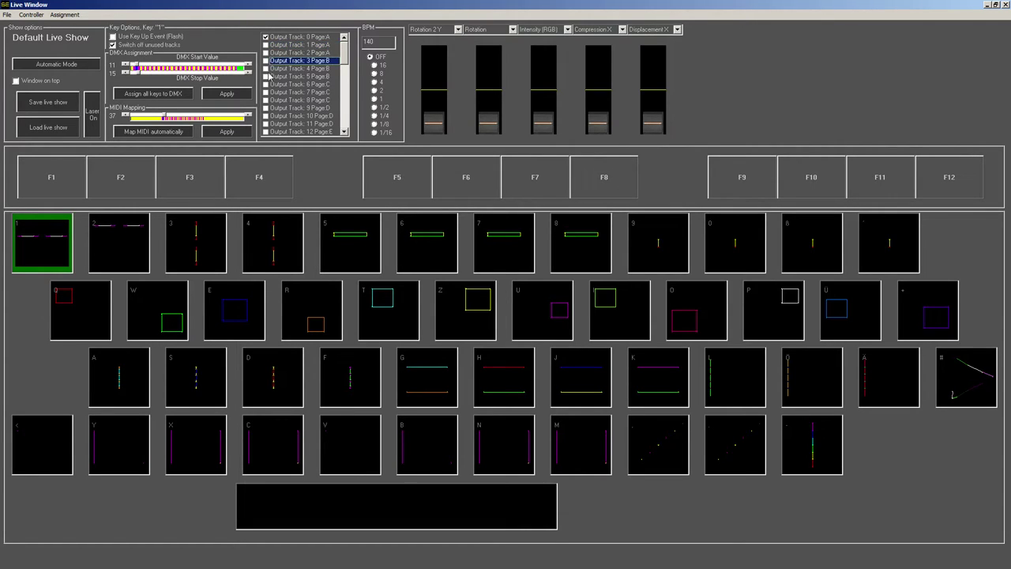
pyautogui.click(268, 62)
pyautogui.click(266, 84)
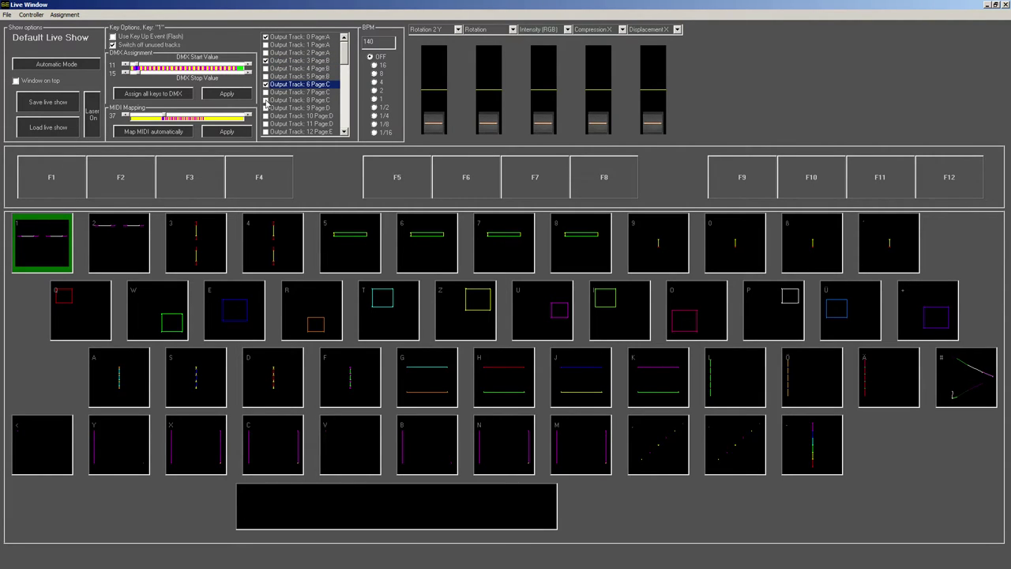
pyautogui.click(266, 108)
pyautogui.click(266, 100)
pyautogui.click(266, 93)
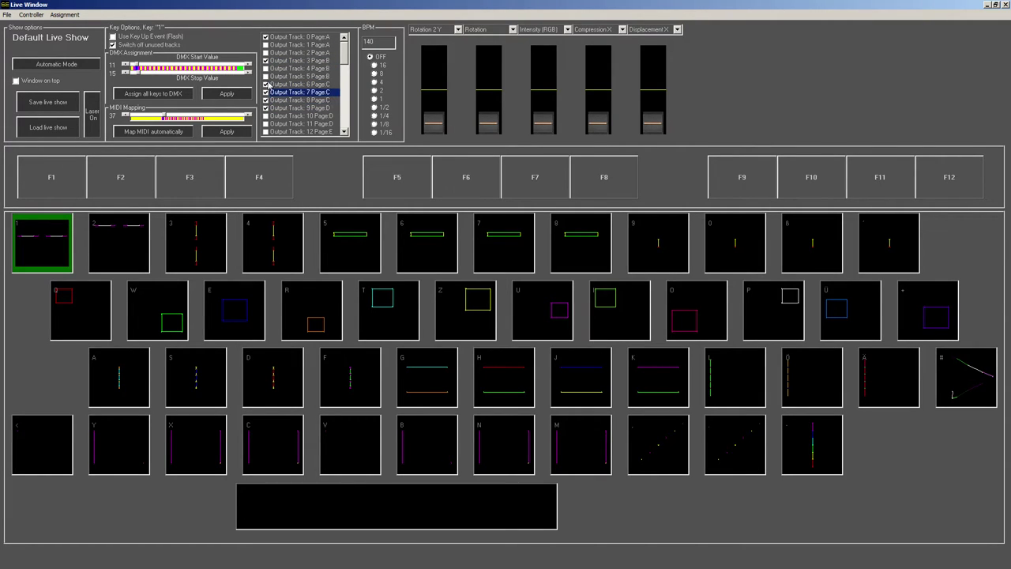
pyautogui.click(266, 76)
pyautogui.click(266, 69)
pyautogui.click(266, 53)
pyautogui.click(266, 45)
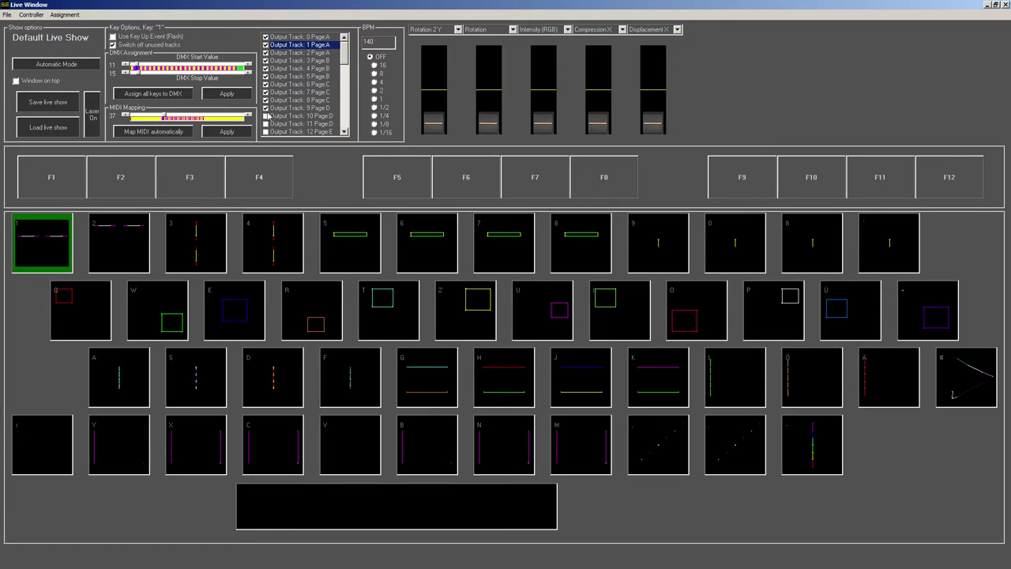
pyautogui.click(266, 116)
pyautogui.click(266, 124)
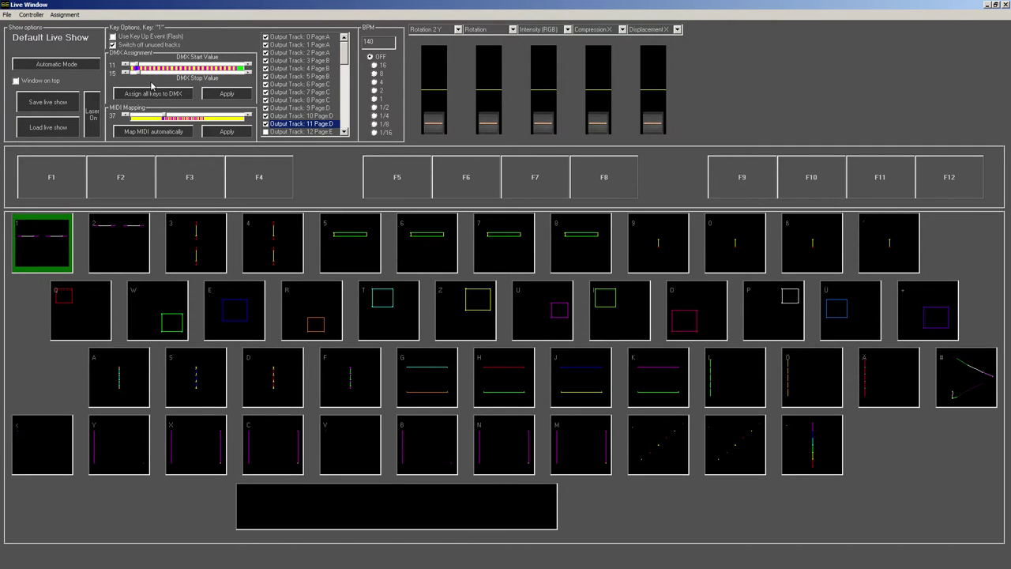
# Turn laser output off, resize the Live Window beside the simulation, and play key 1
pyautogui.click(94, 115)
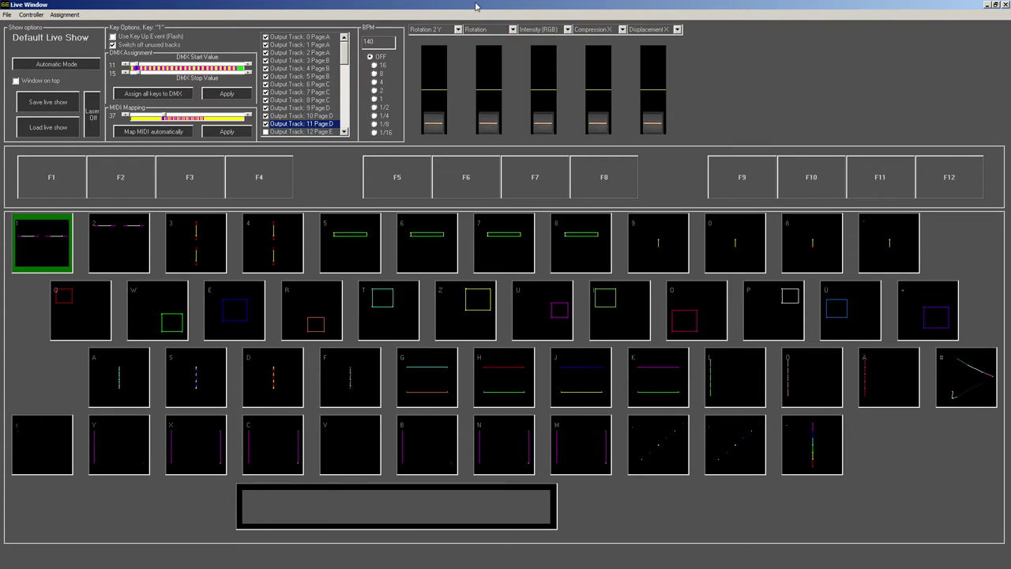
pyautogui.doubleClick(509, 6)
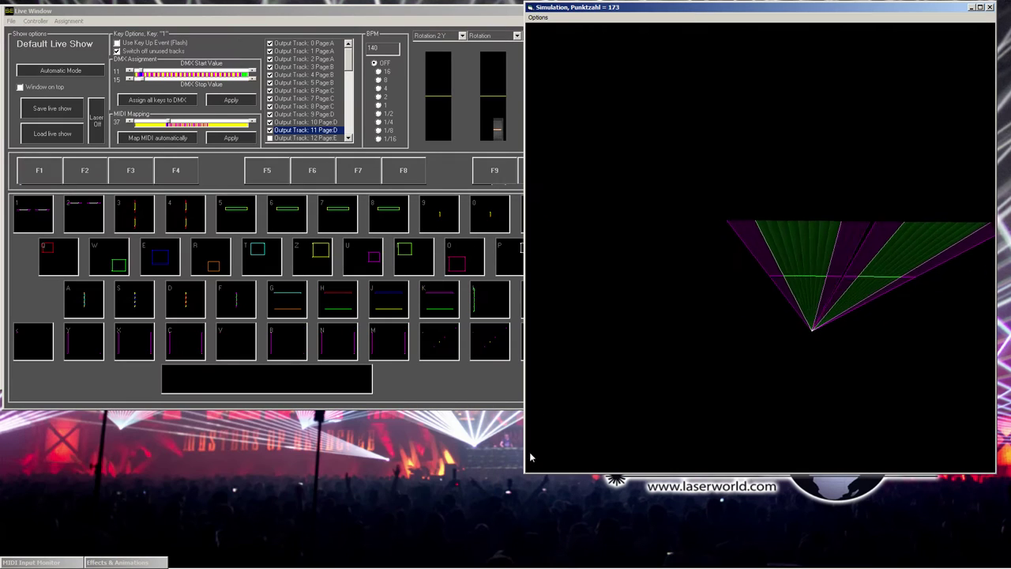
pyautogui.moveTo(669, 316); pyautogui.dragTo(676, 304)
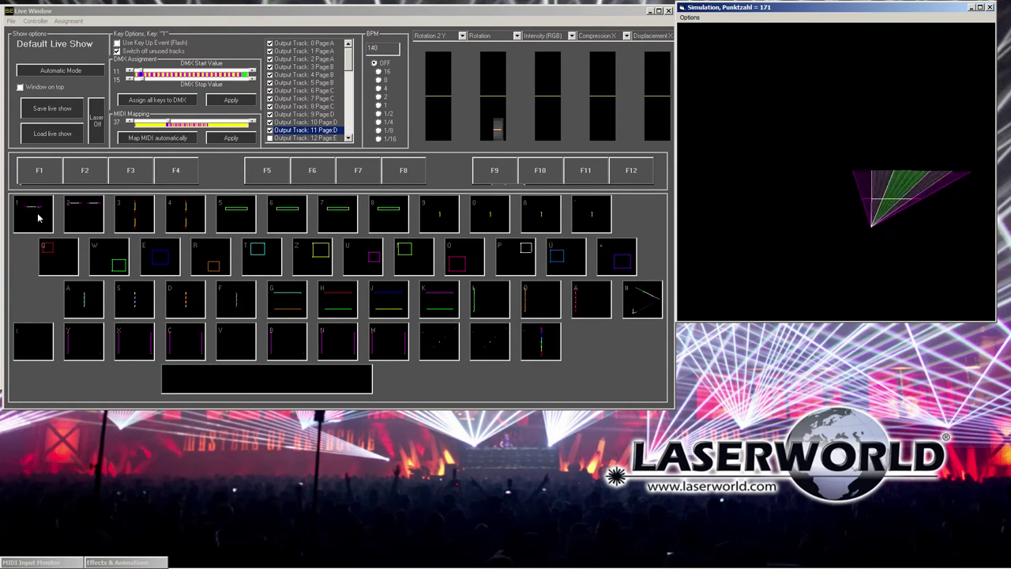
pyautogui.click(187, 25)
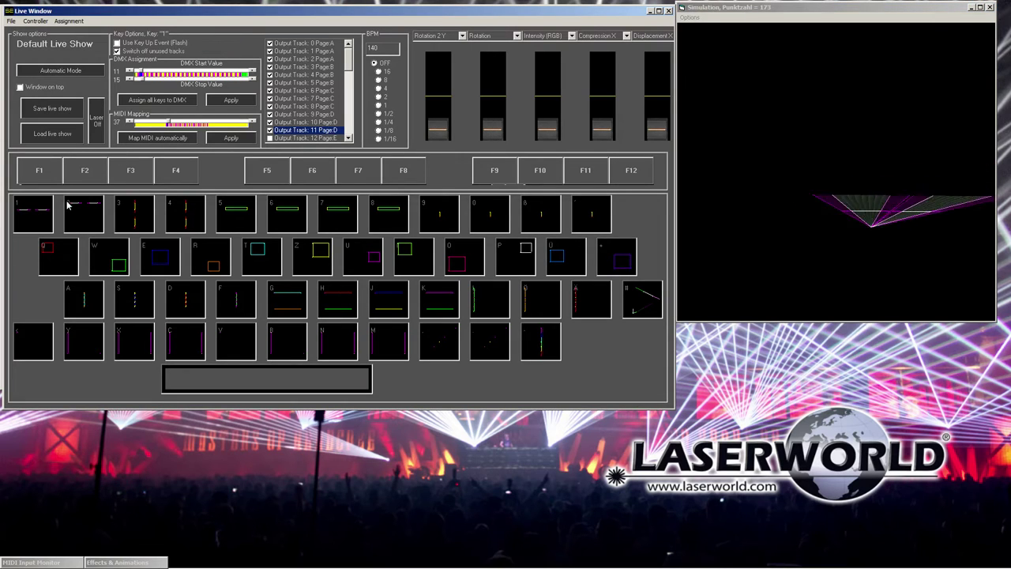
pyautogui.click(34, 213)
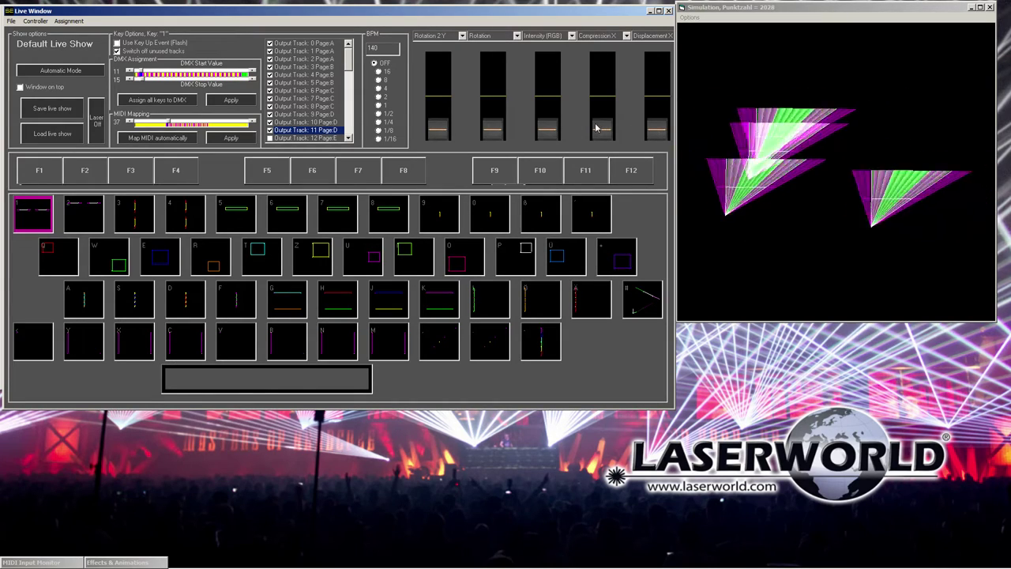
# Raise Intensity (RGB), add then reduce Rotation on key 1, and widen the Live Window
pyautogui.moveTo(550, 134); pyautogui.dragTo(548, 62)
pyautogui.moveTo(494, 128); pyautogui.dragTo(493, 109)
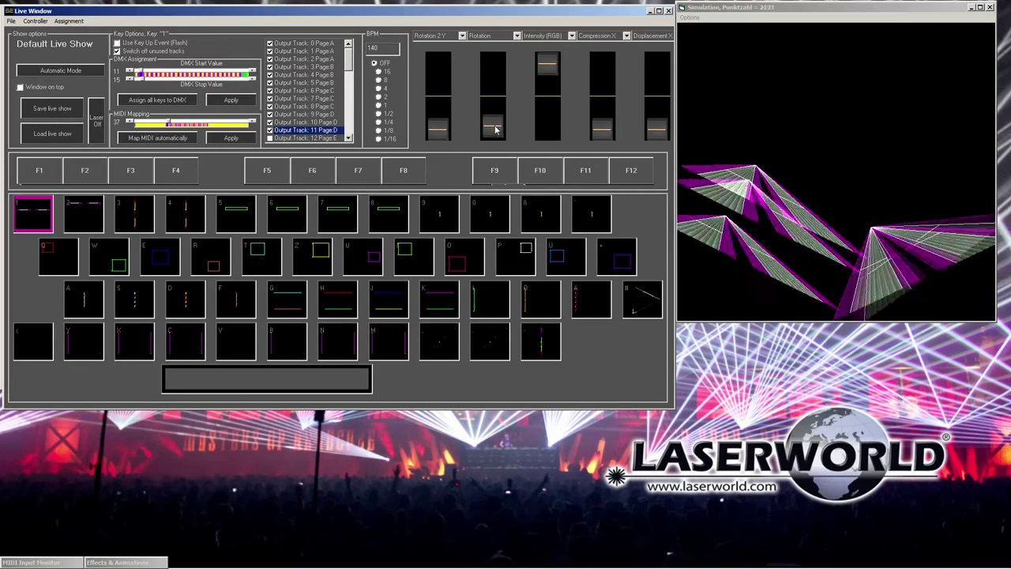
pyautogui.moveTo(493, 110); pyautogui.dragTo(495, 130)
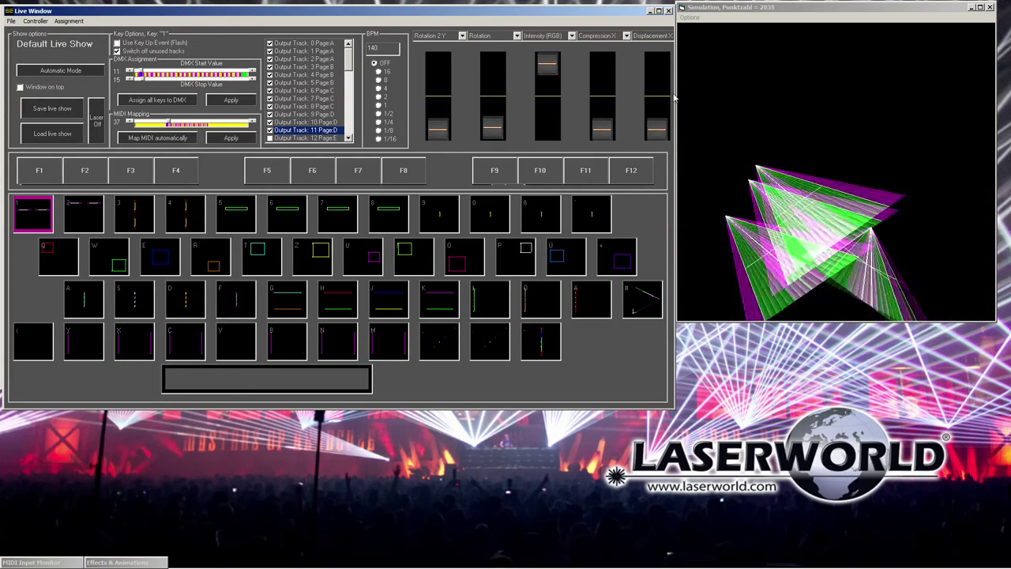
pyautogui.moveTo(674, 95); pyautogui.dragTo(781, 95)
pyautogui.moveTo(691, 102); pyautogui.dragTo(692, 103)
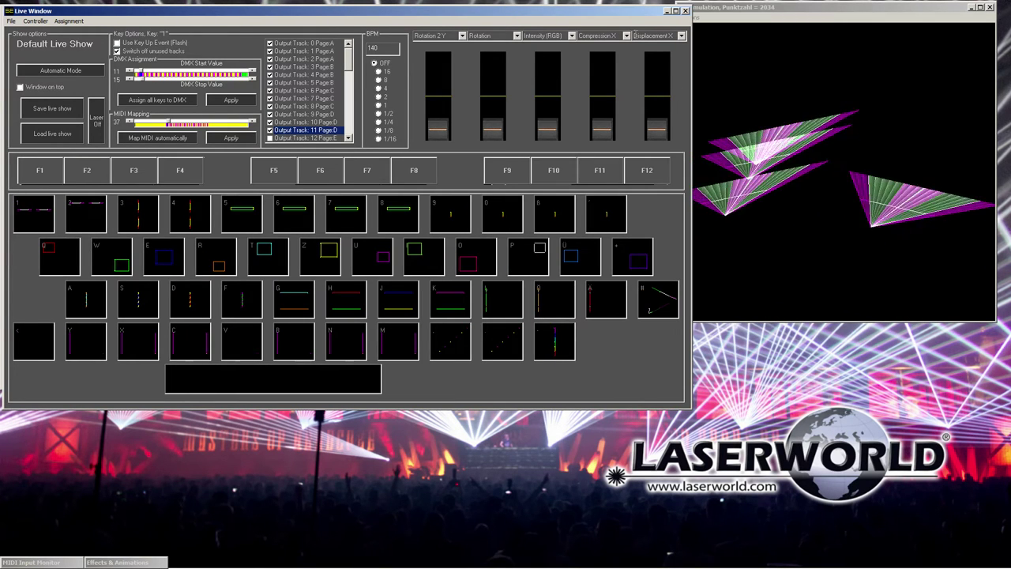
pyautogui.click(462, 35)
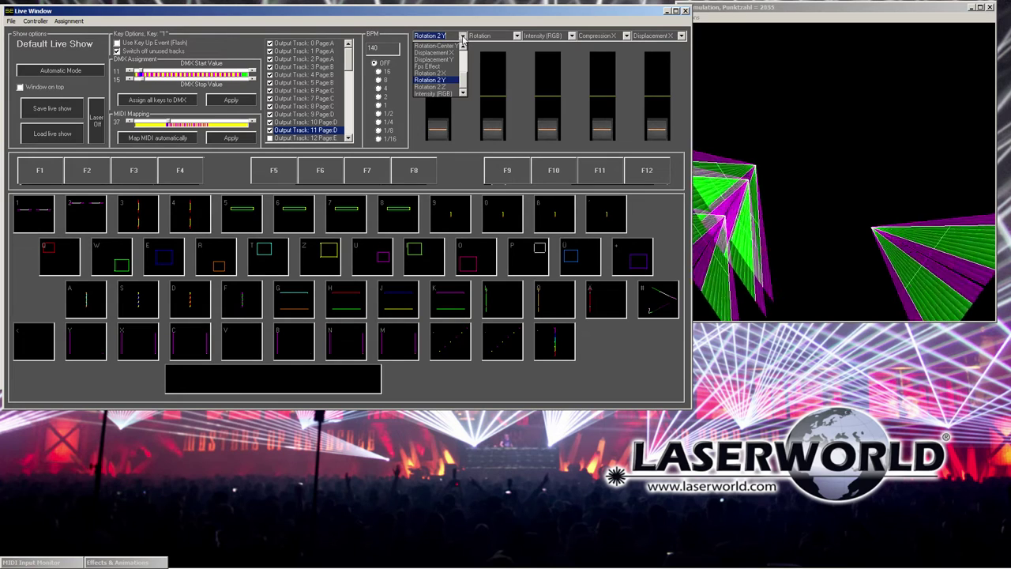
pyautogui.moveTo(466, 69); pyautogui.dragTo(464, 49)
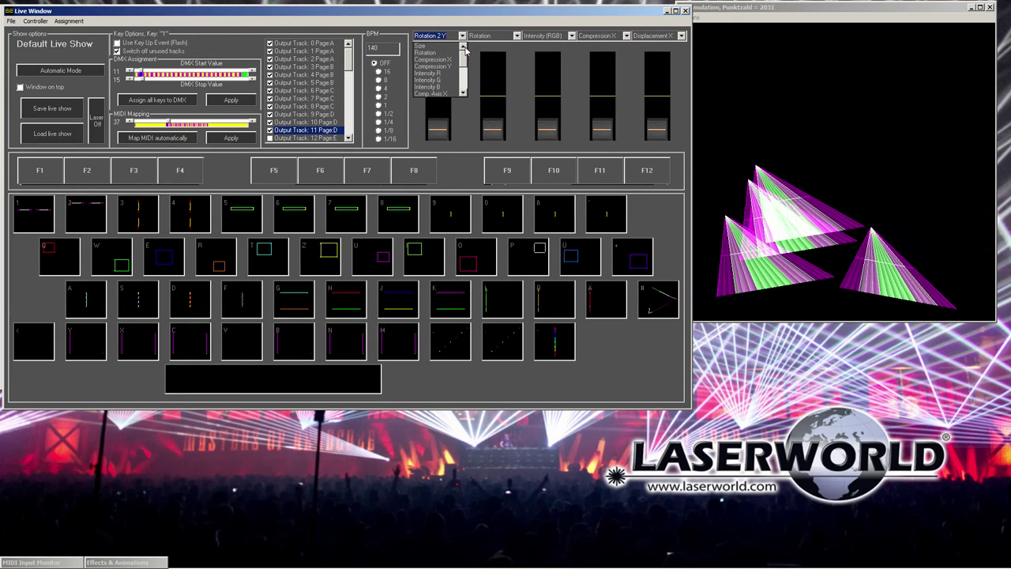
pyautogui.scroll(-4, 465, 49)
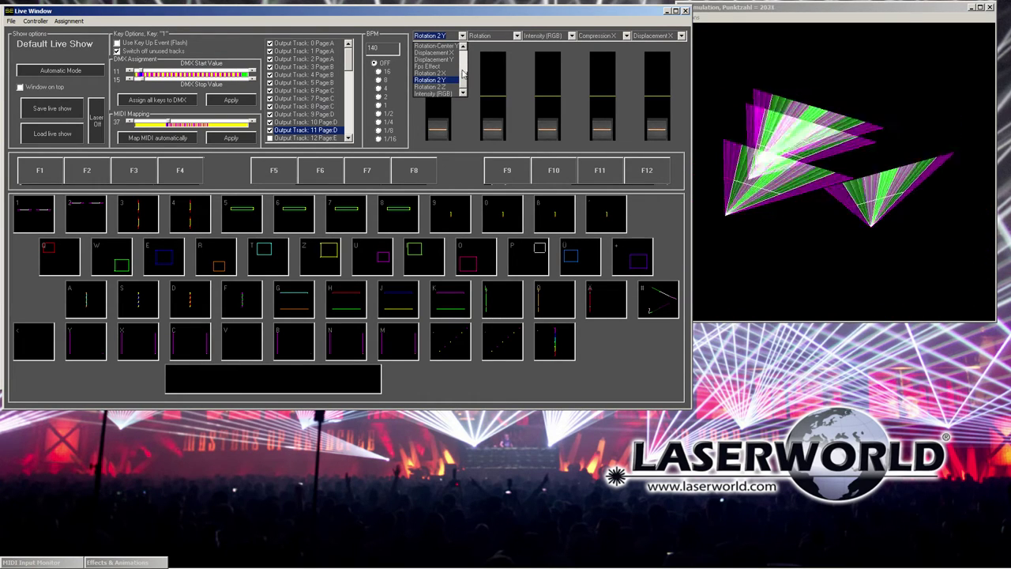
pyautogui.click(463, 38)
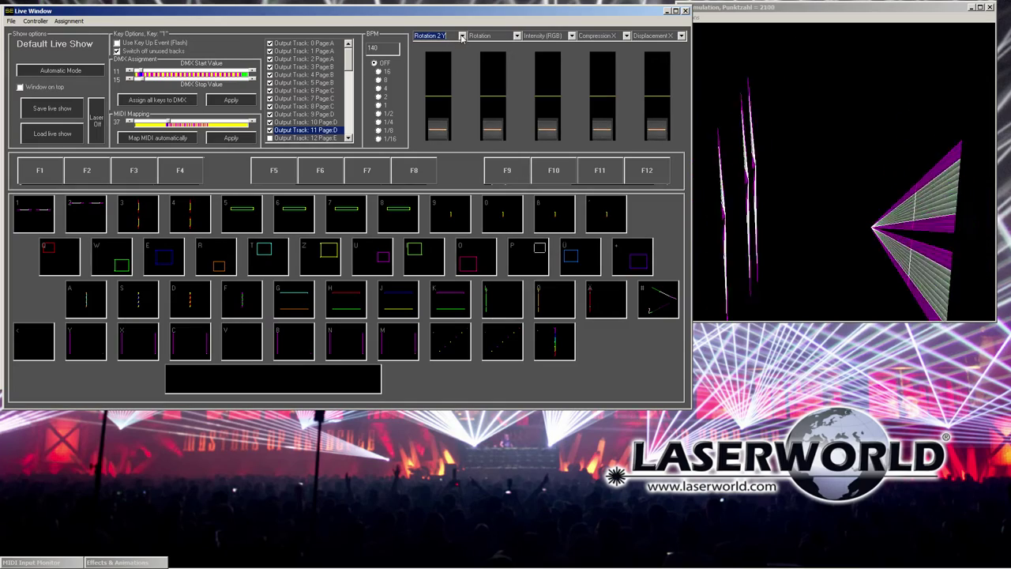
pyautogui.click(463, 37)
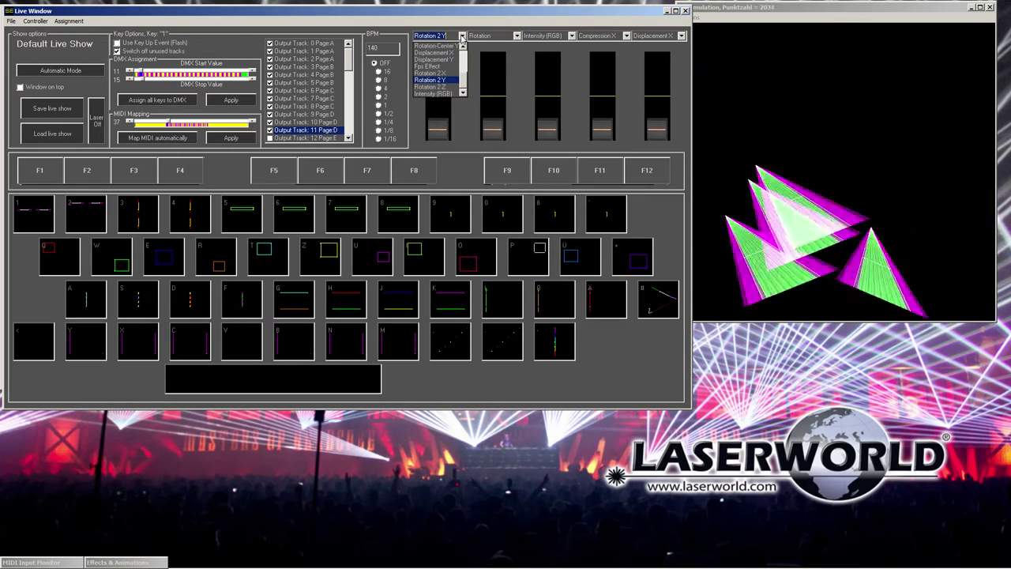
pyautogui.click(466, 73)
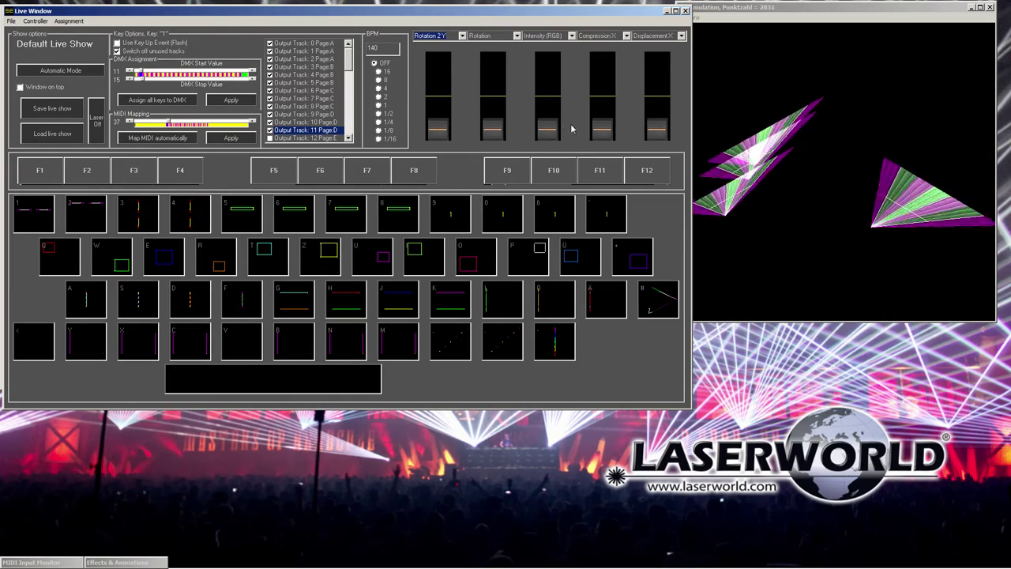
pyautogui.click(462, 37)
pyautogui.click(434, 80)
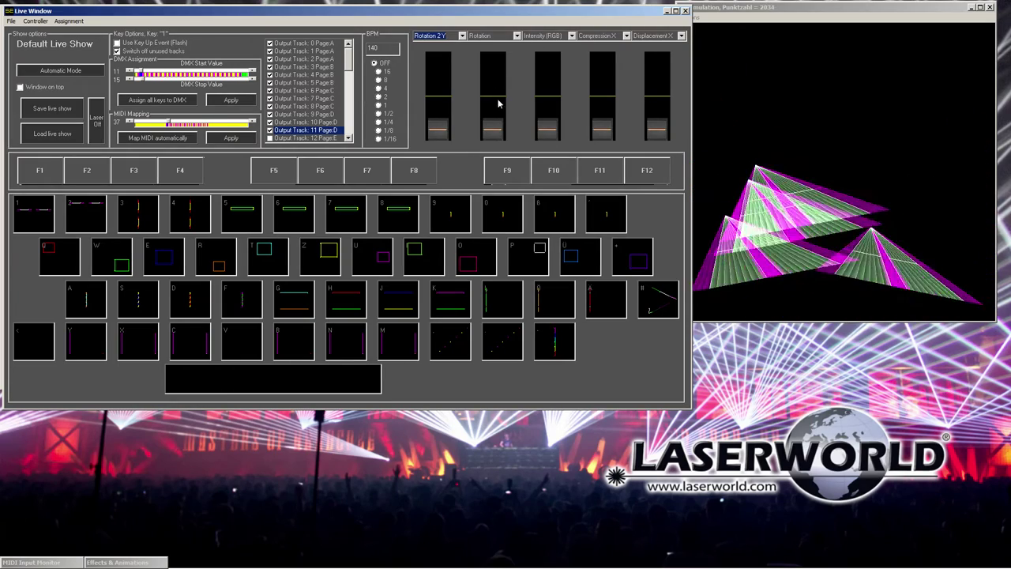
pyautogui.moveTo(548, 129)
pyautogui.mouseDown()
pyautogui.moveTo(548, 64)
pyautogui.moveTo(551, 142)
pyautogui.mouseUp()
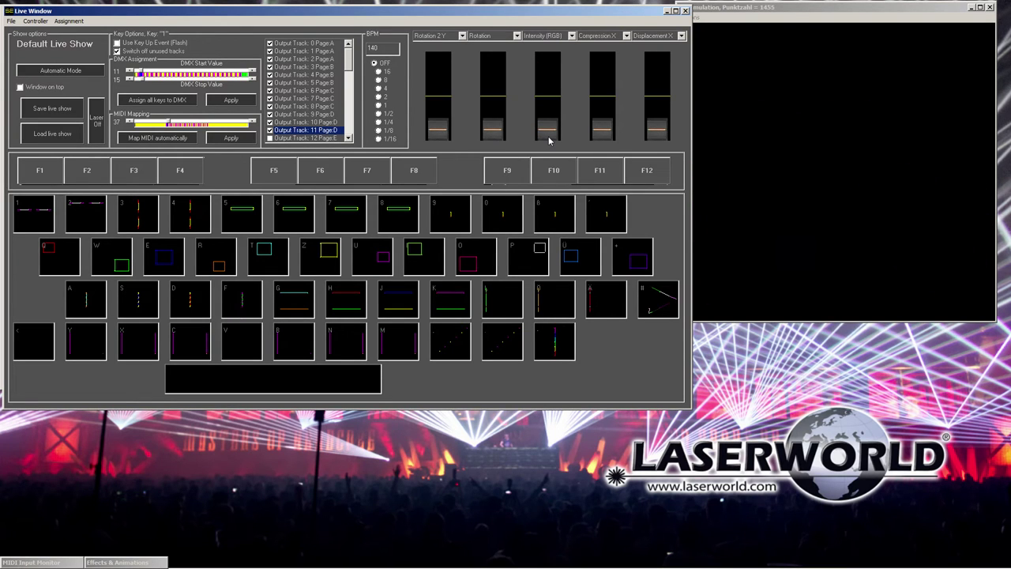
pyautogui.moveTo(548, 134); pyautogui.dragTo(548, 63)
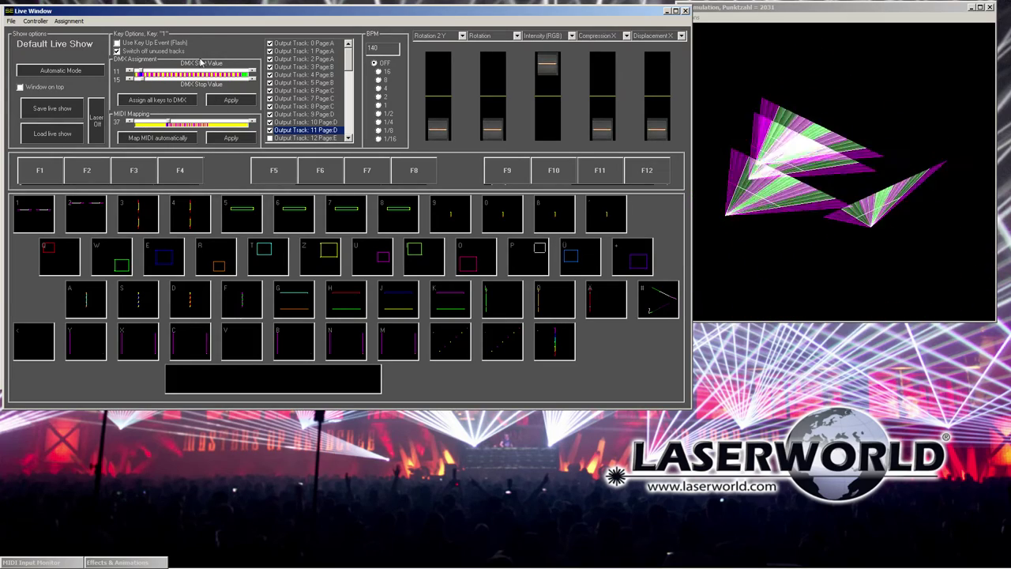
# Play key 4 so its yellow beam fans appear, with DMX 26–30 and MIDI 40
pyautogui.click(188, 214)
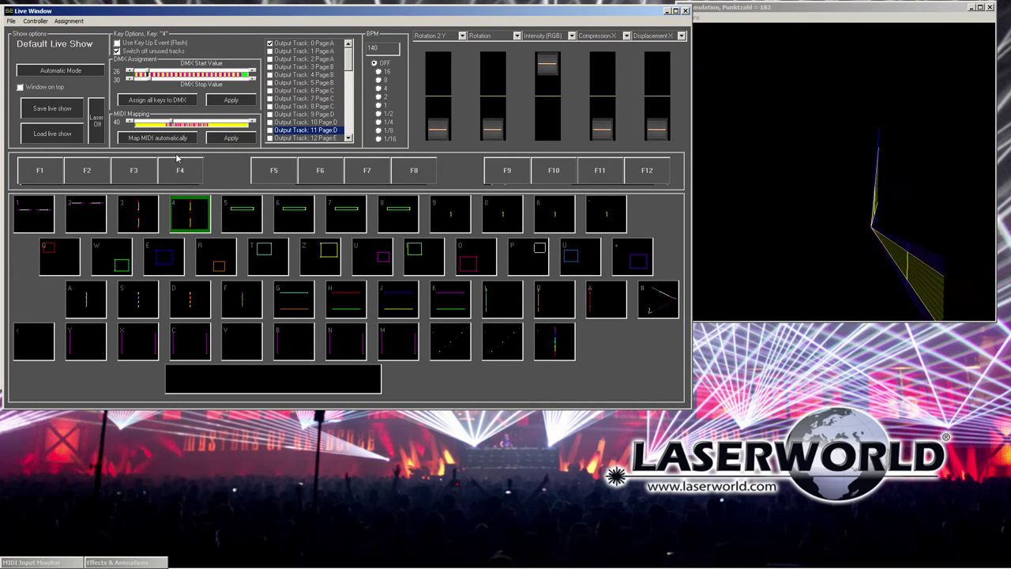
# Trigger key 1, briefly try key 2, then return to key 1 with the keyboard
pyautogui.click(43, 213)
pyautogui.click(85, 213)
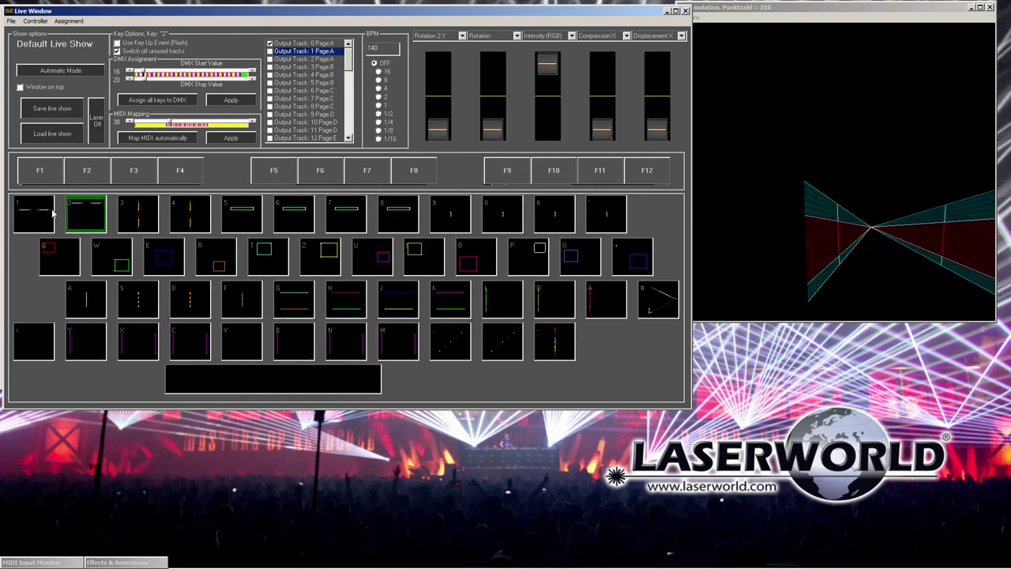
pyautogui.press('1')
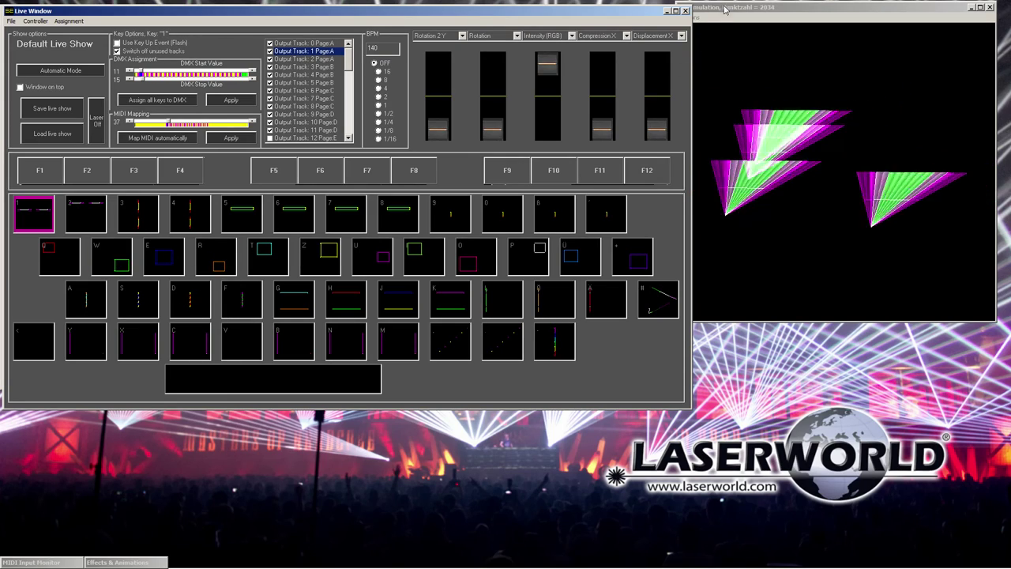
# Drag the Simulation window a little down and right so key 1's beam fans show fully
pyautogui.moveTo(725, 9); pyautogui.dragTo(734, 44)
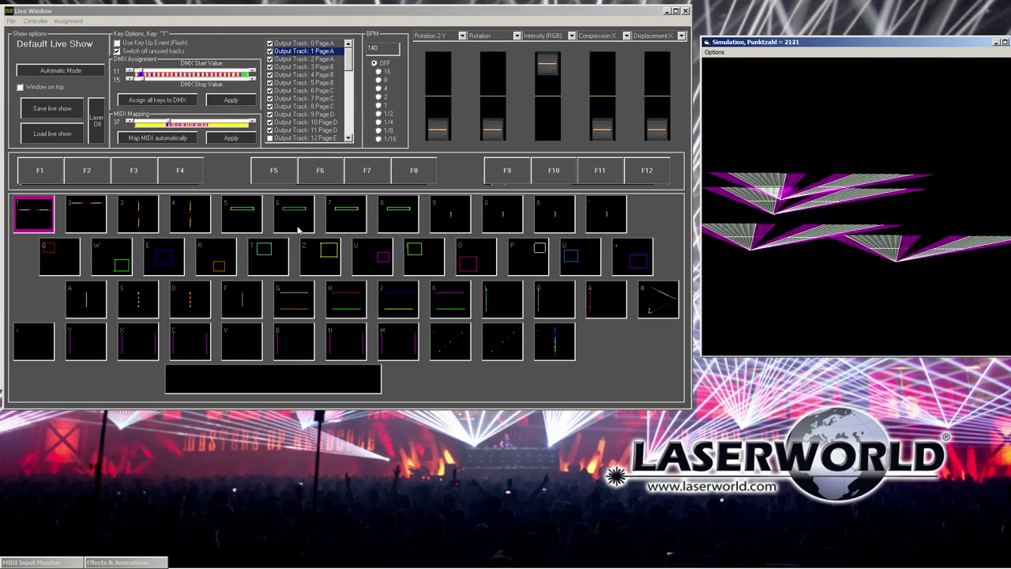